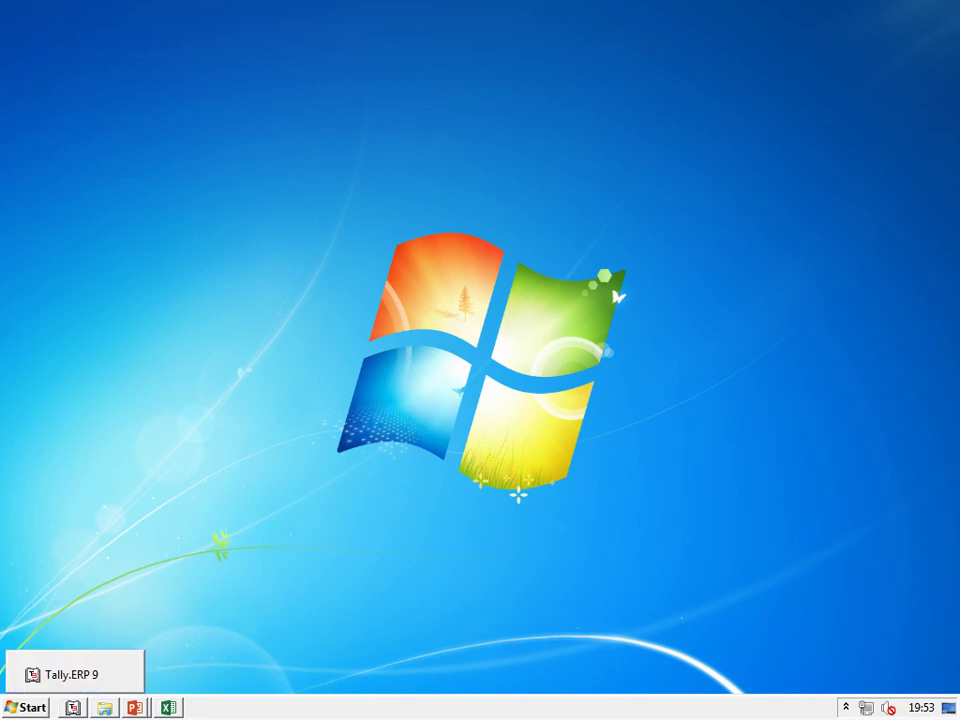
Bring Tally.ERP 9 forward and open a blank Company Creation form via Alt+F3
click(72, 707)
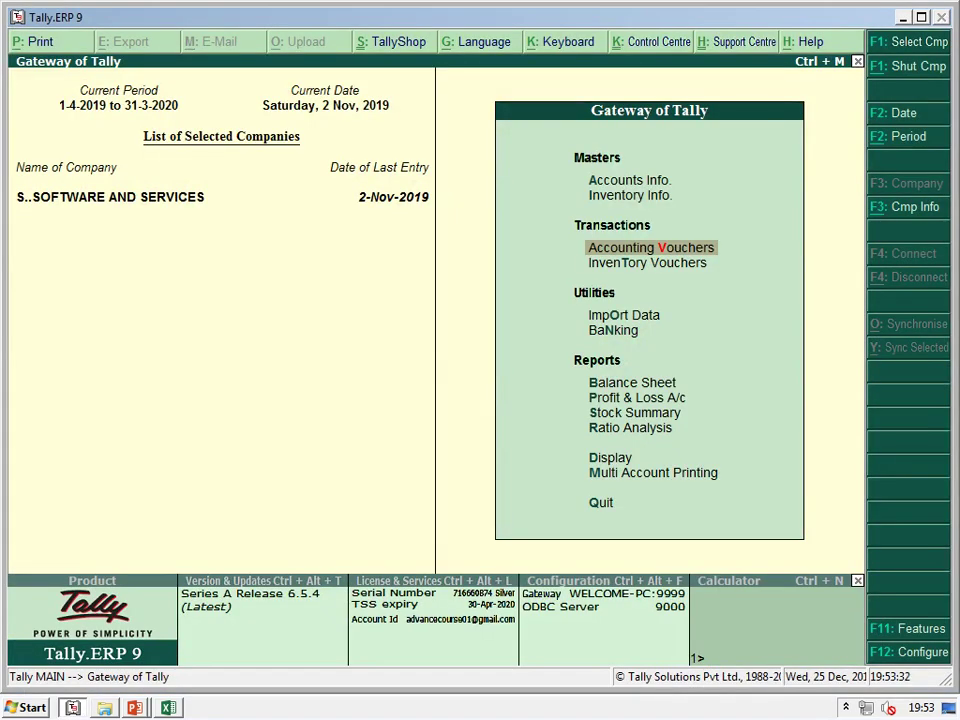
key(alt+F3)
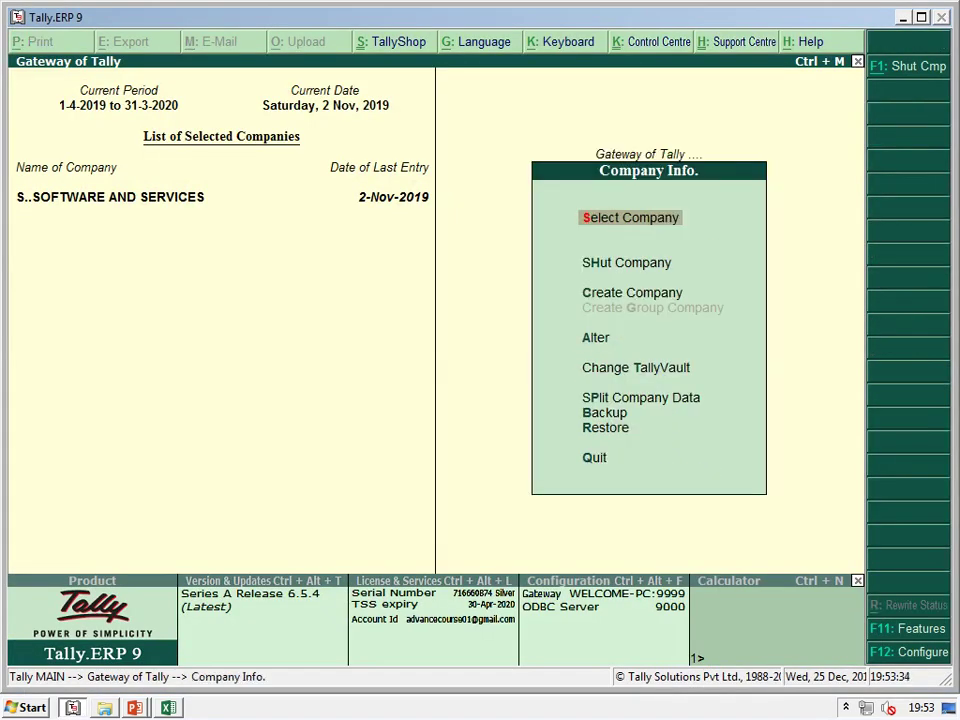
key(Down)
key(Down)
key(Return)
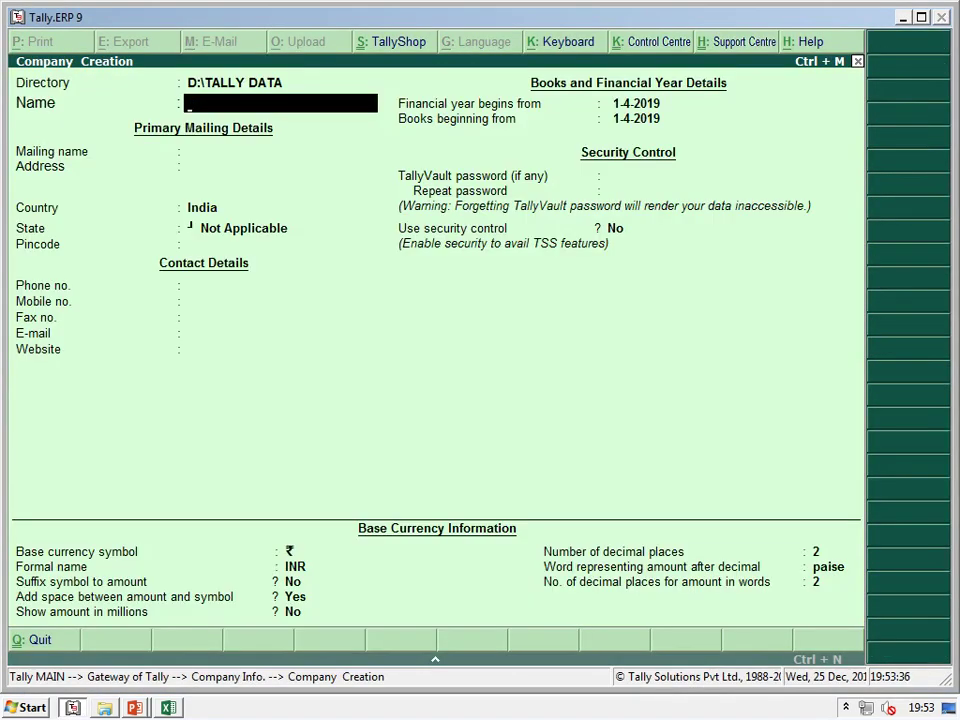
Open Local Disk (D:) in Windows Explorer
key(super+e)
click(446, 133)
key(Return)
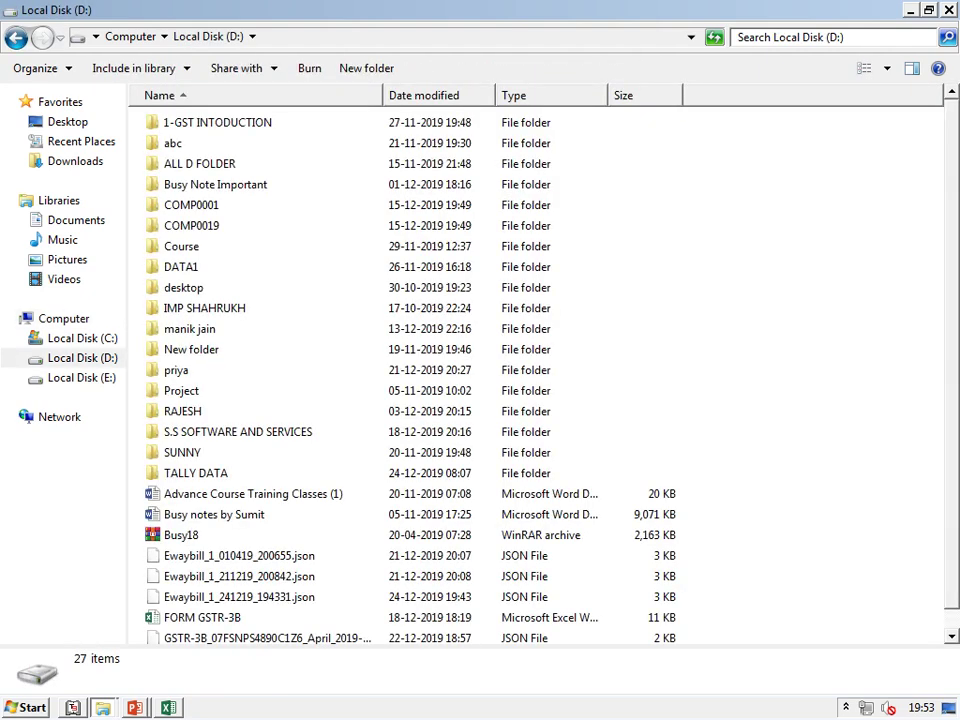
Back out of the Course folder and open Busy Note Important on drive D:
text(cou)
key(Return)
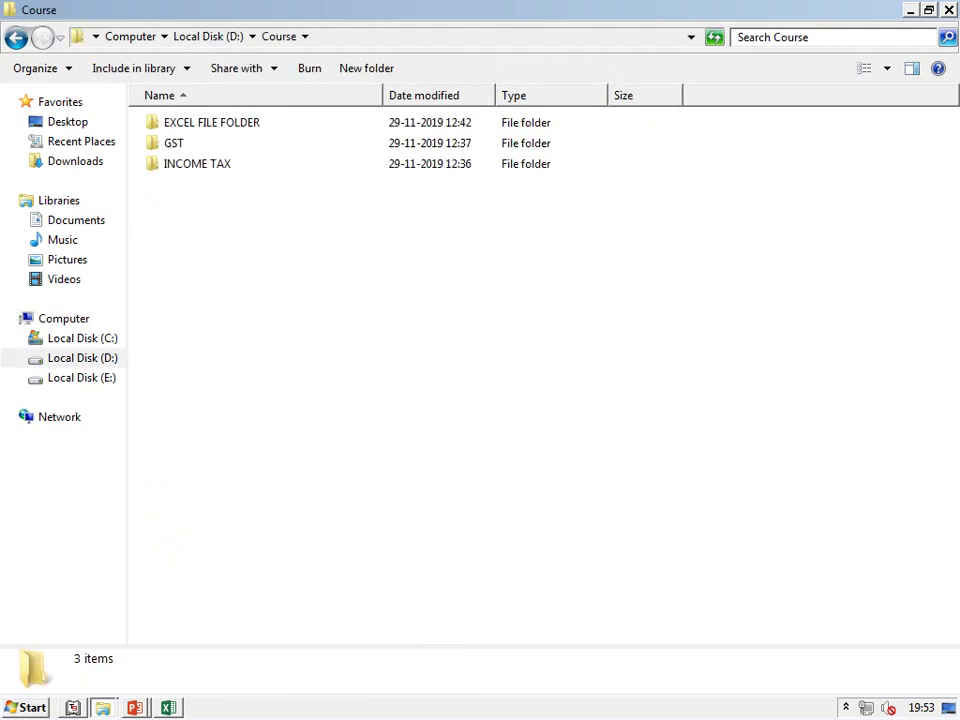
text(g)
key(BackSpace)
key(Up)
key(Up)
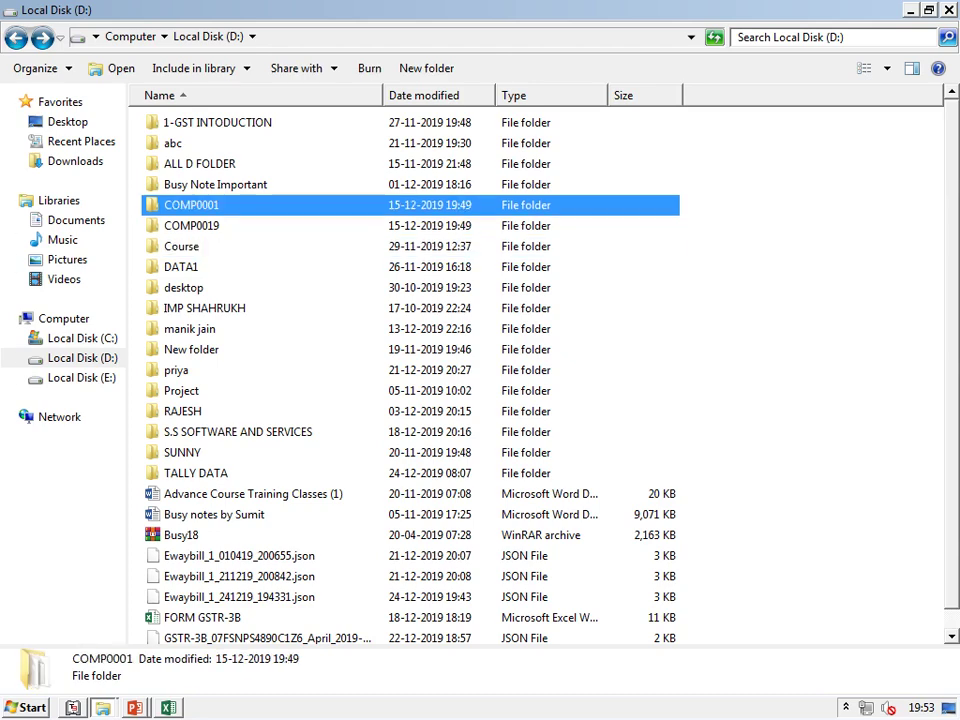
key(Up)
key(Return)
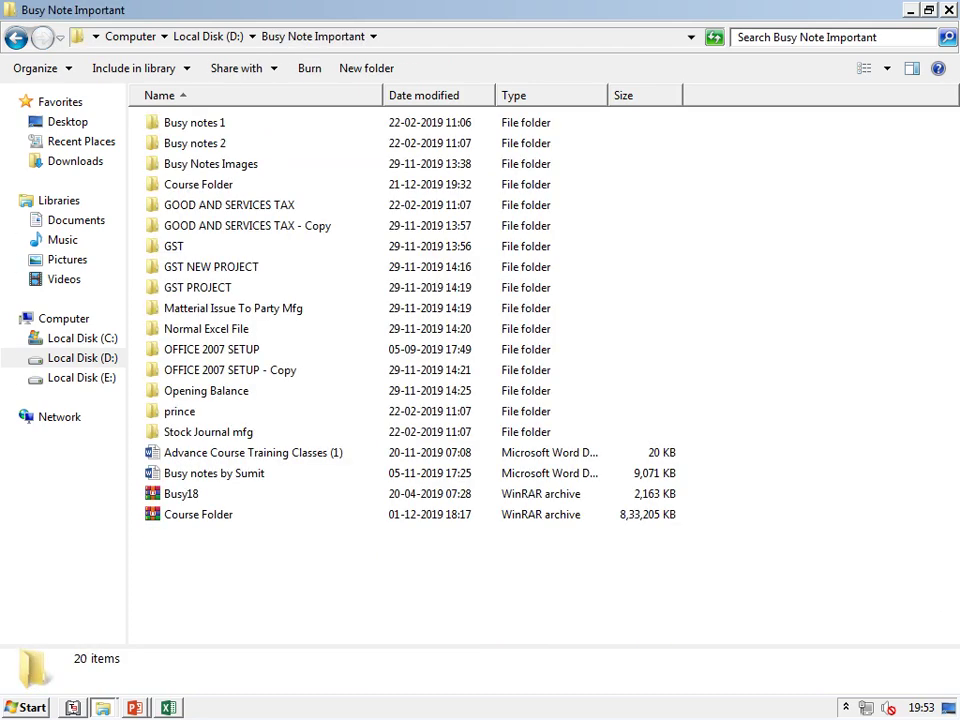
Go through GST PROJECT, GST Notes and GST Notes into the Composition Dealer folder
text(gst p)
key(Return)
text(gst no)
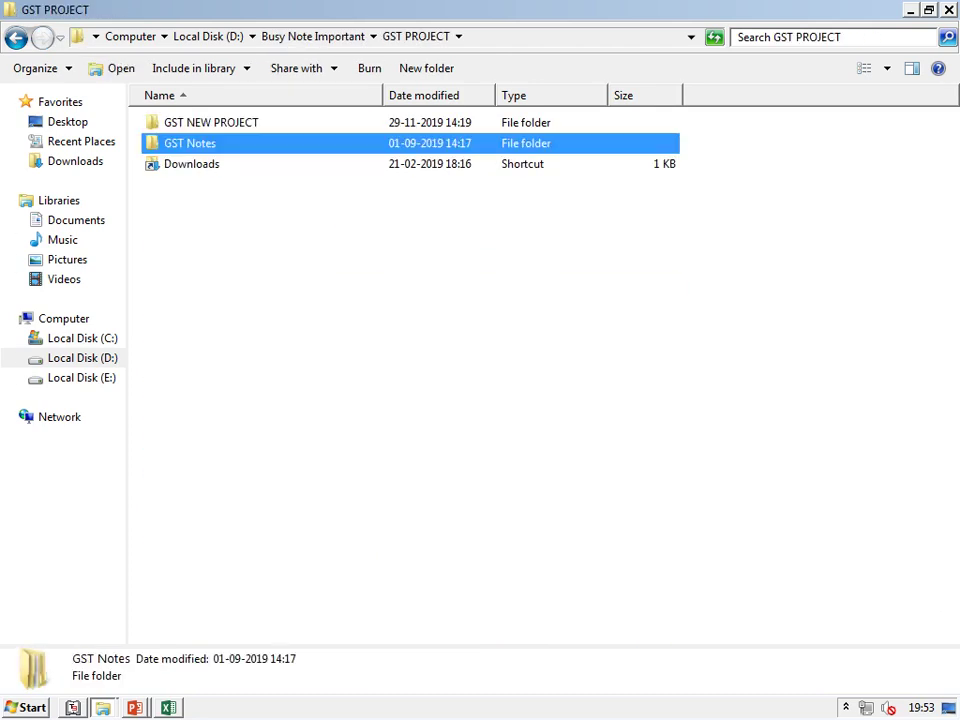
key(Return)
text(gst)
key(Return)
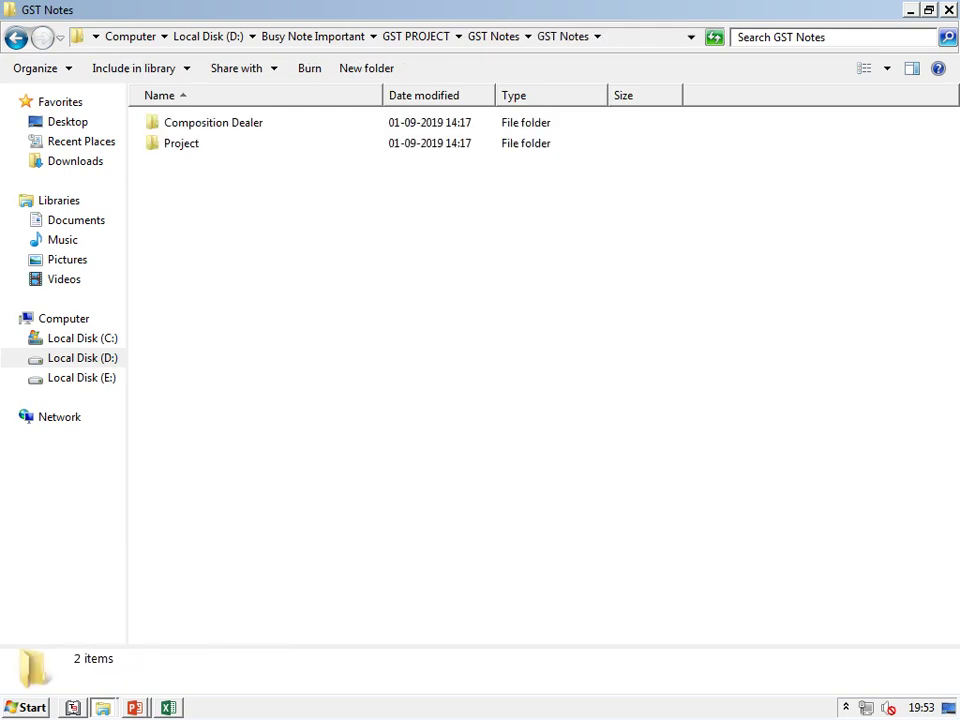
text(c)
key(Return)
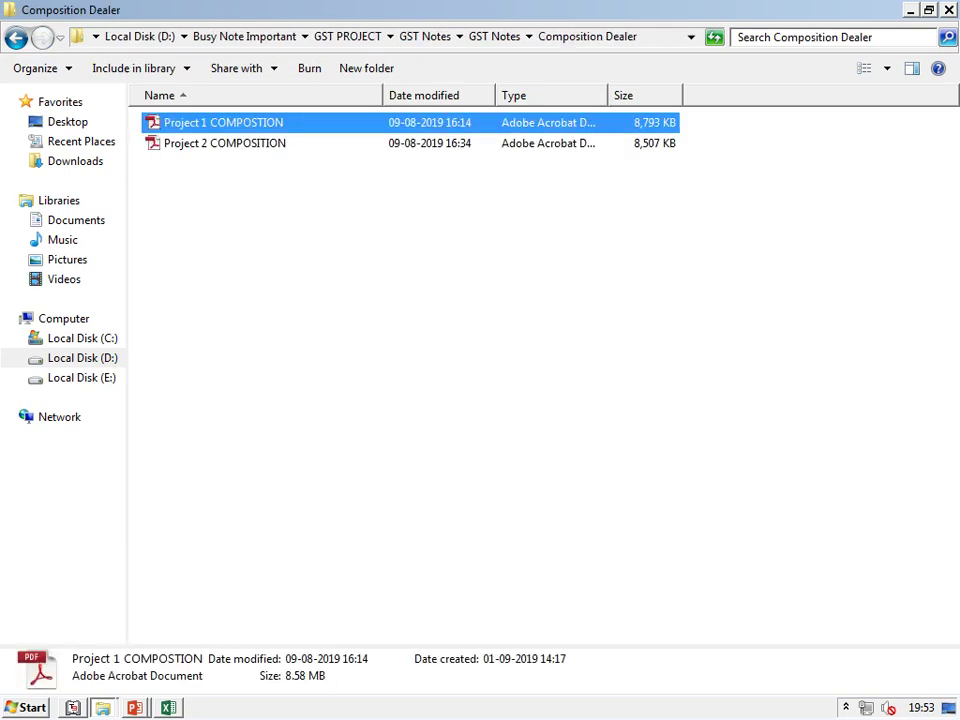
Open Project 1 COMPOSTION.pdf in Google Chrome instead of the default PDF reader
text(p)
key(Return)
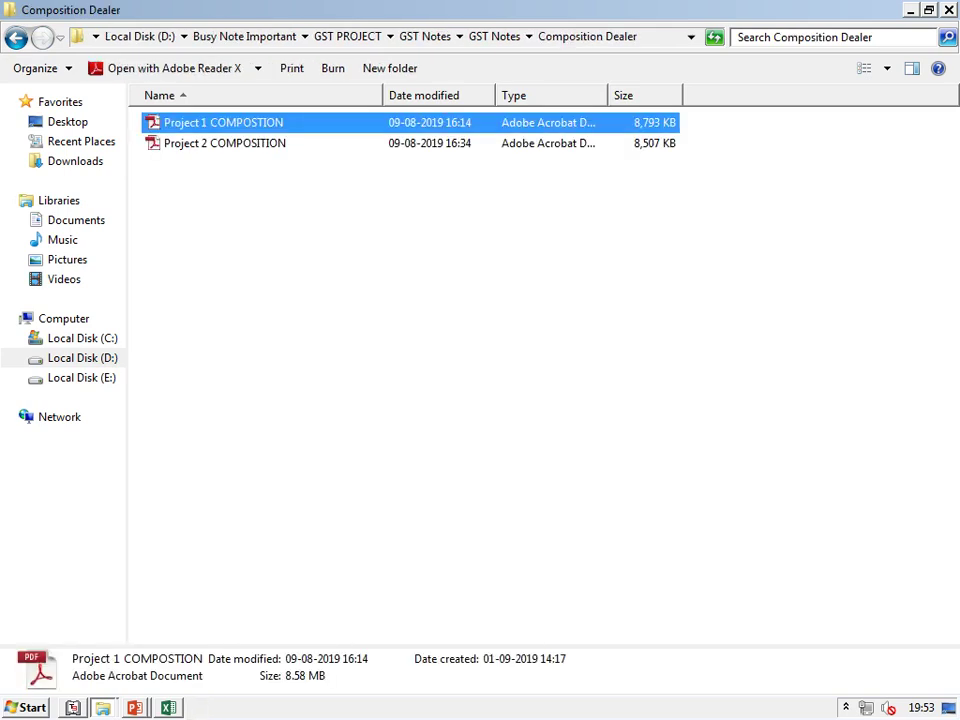
key(alt+F4)
key(shift+F10)
key(Down)
key(Down)
key(Down)
key(Right)
key(Down)
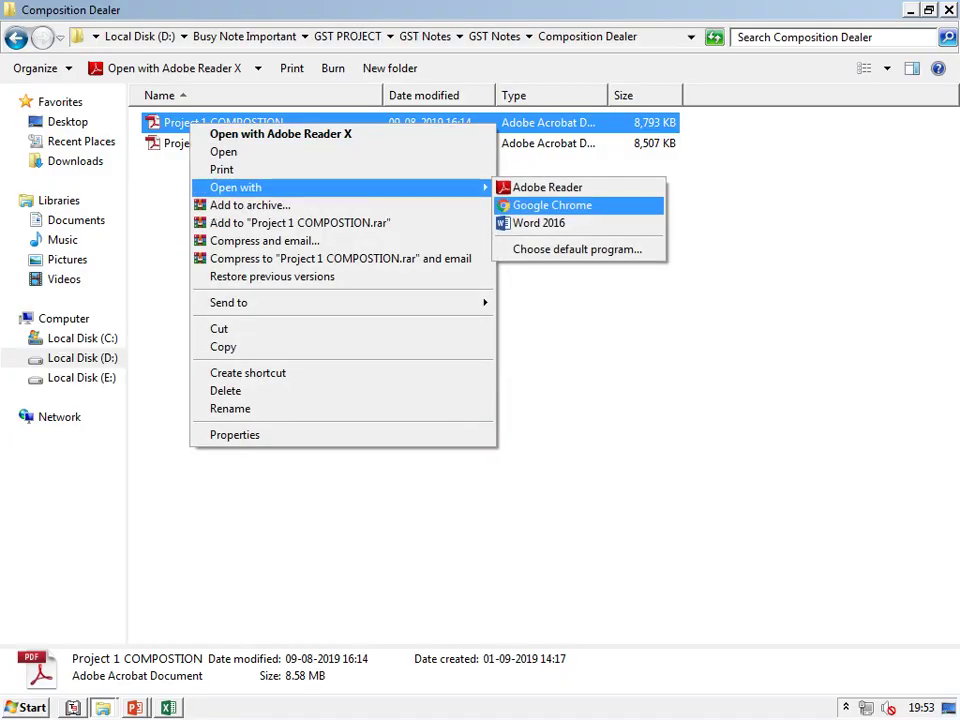
key(Return)
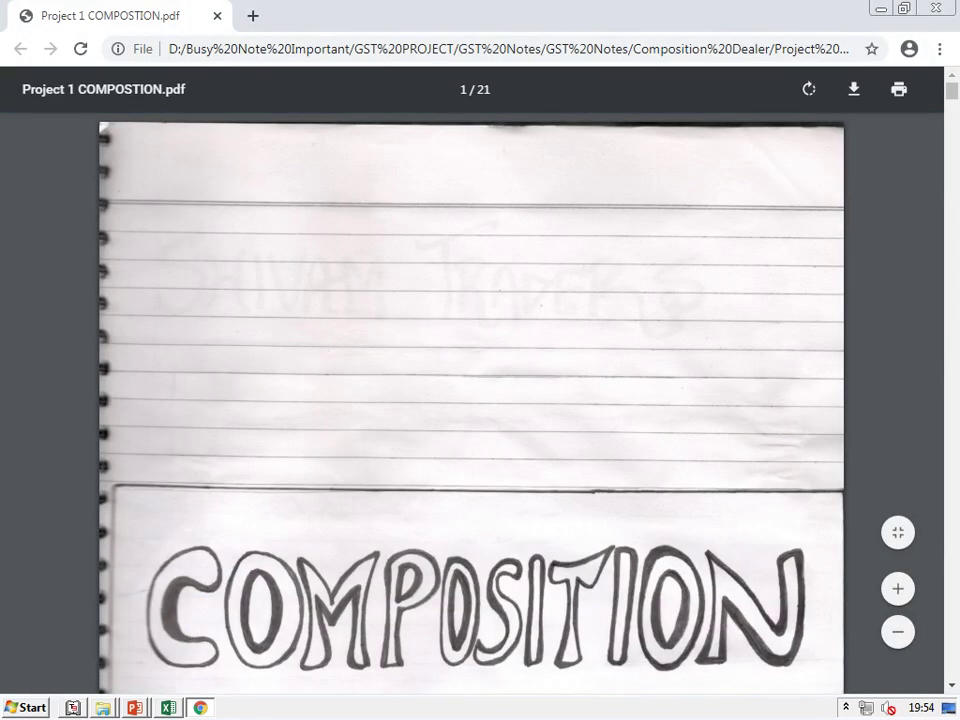
Scroll the Chrome PDF to the Shivam Traders company details on page 3, then switch back
scroll(471, 400, down, 20)
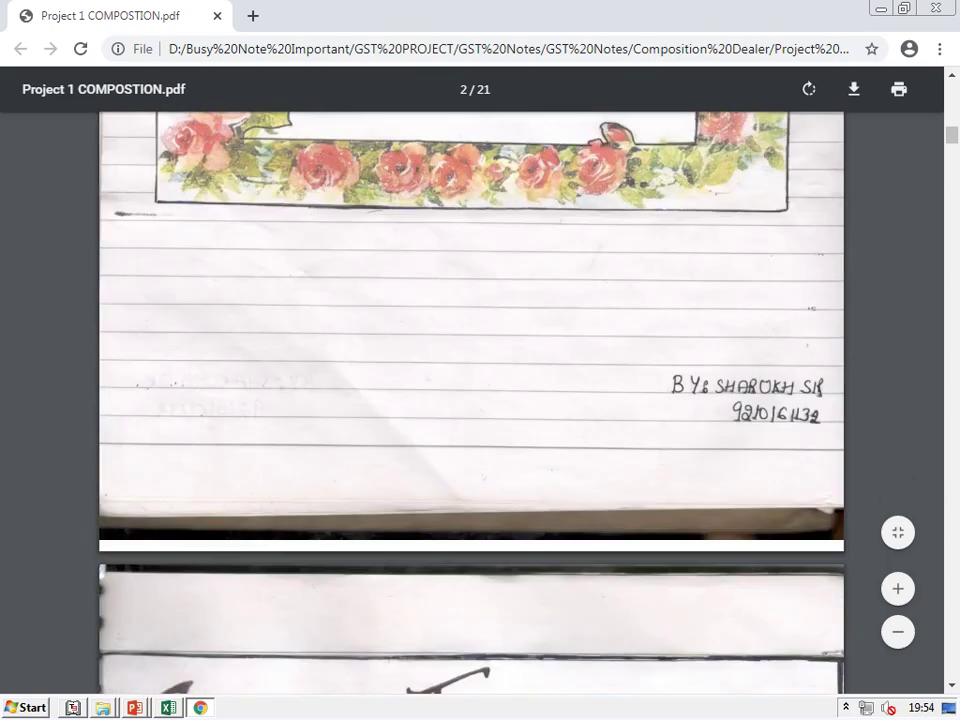
scroll(471, 400, down, 5)
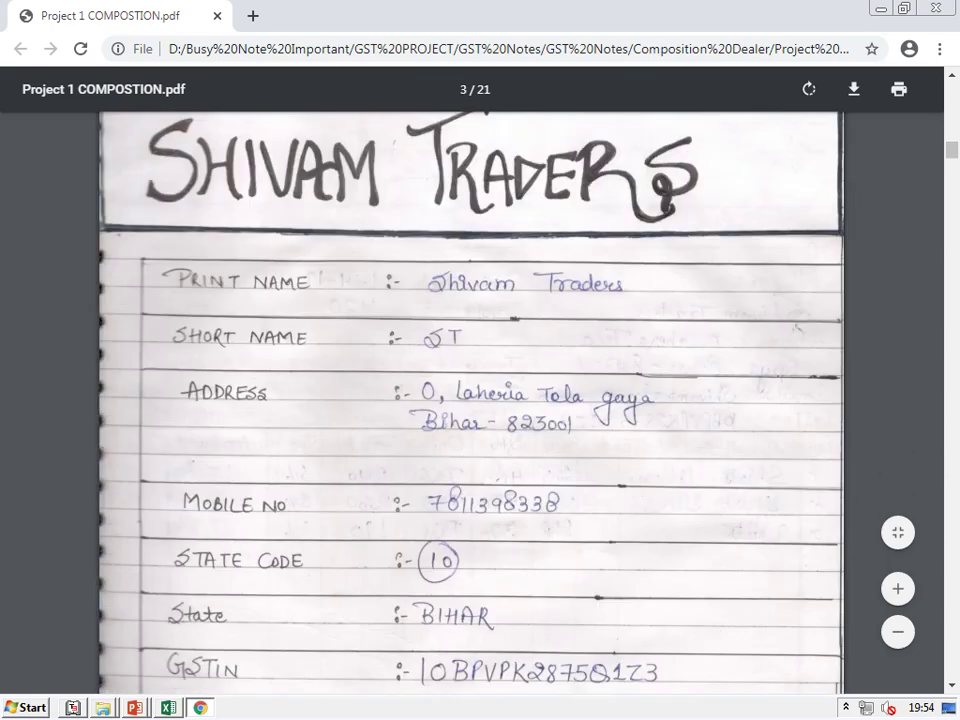
scroll(471, 400, up, 1)
key(alt+Tab)
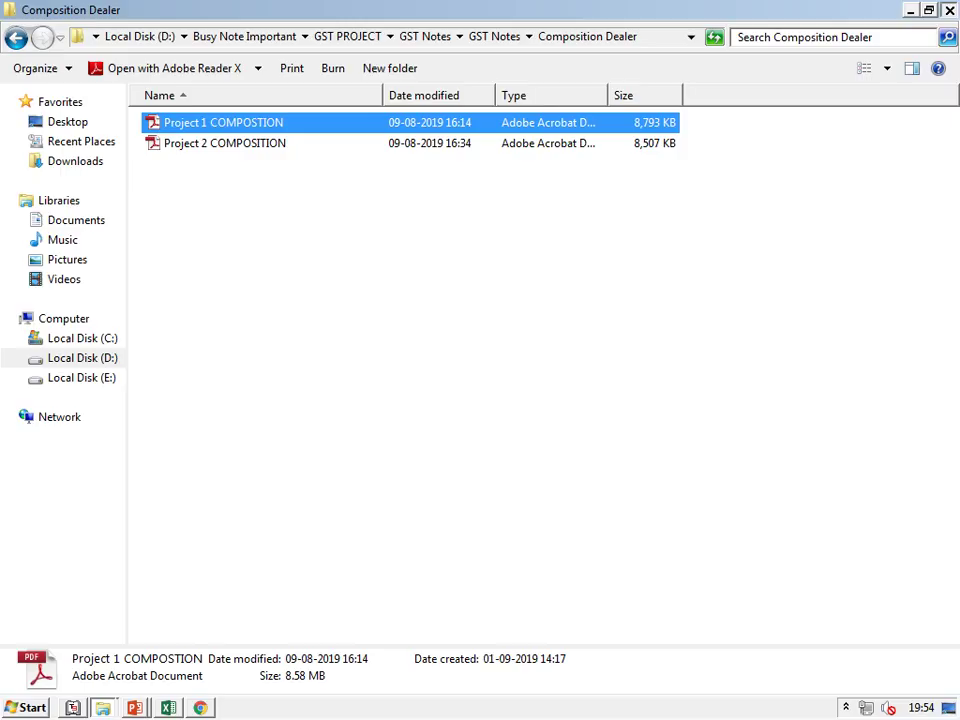
key(alt+Tab)
key(alt+Tab)
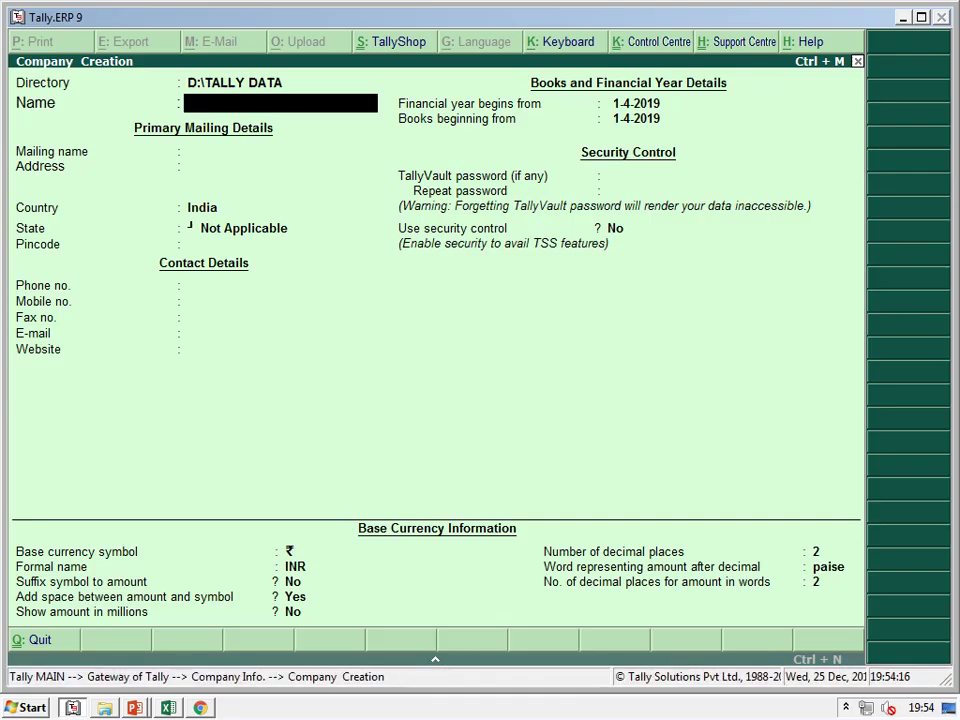
Enter company name 'Shivam Traders' with state Bihar in the Company Creation form
text(Shivam Trad)
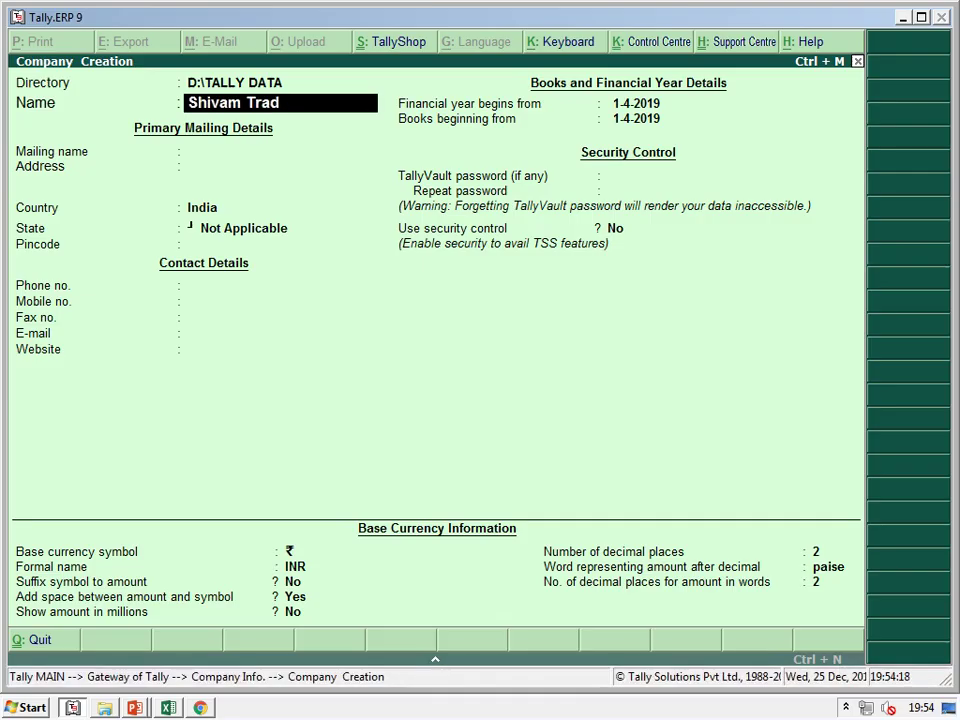
text(ers)
key(Return)
key(Return)
key(Return)
key(Return)
text(Bih)
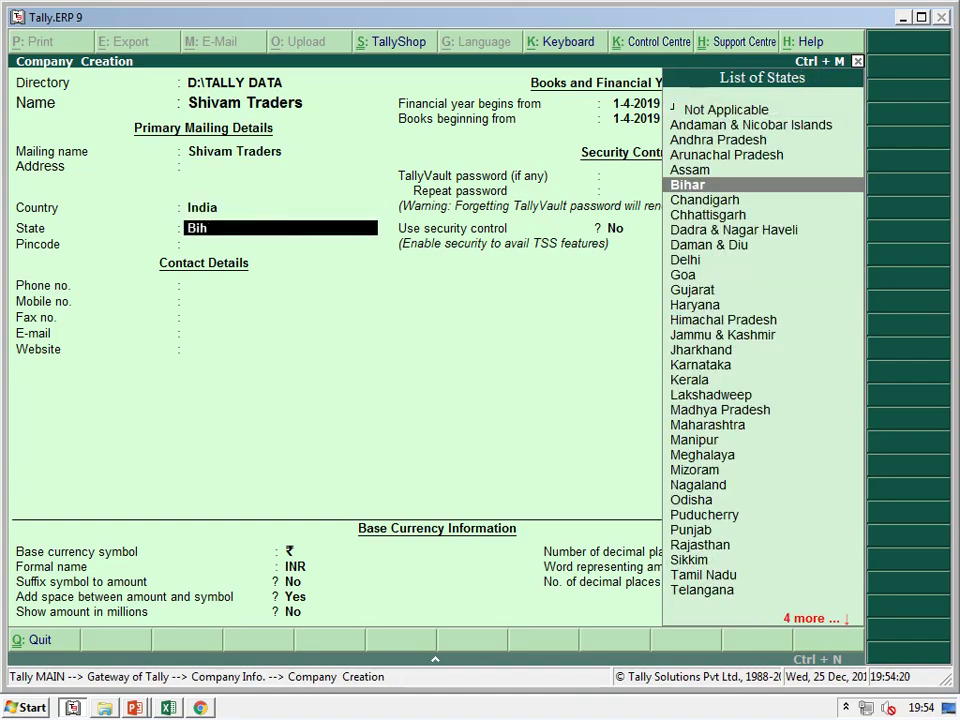
text(ar)
key(Return)
key(Return)
Check the PDF notes, skip the remaining contact fields and save the Shivam Traders company
key(alt+Tab)
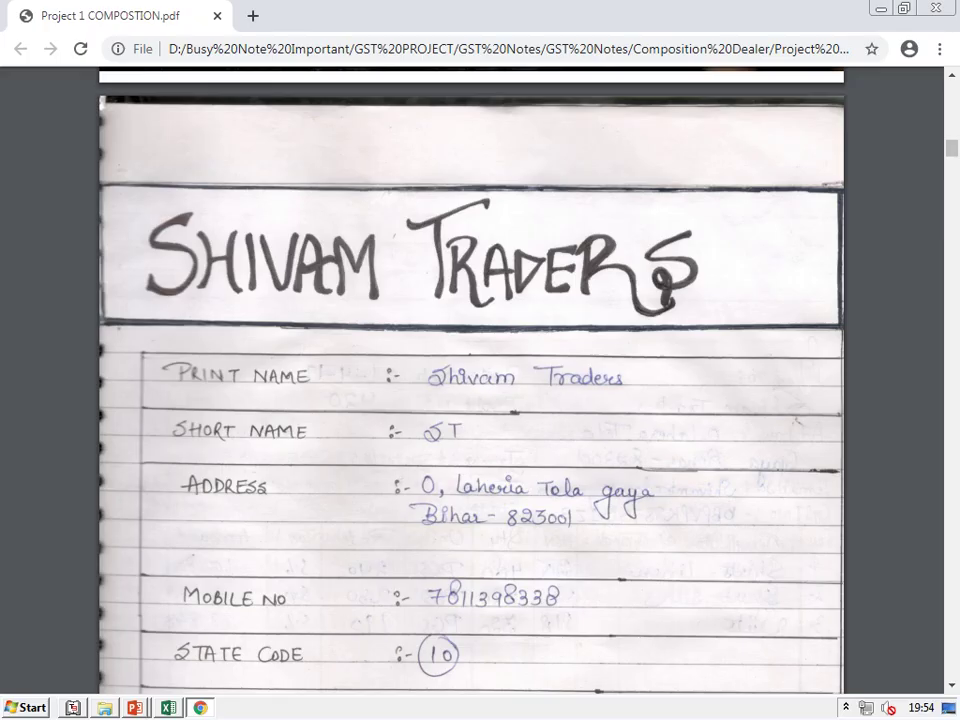
scroll(471, 380, down, 2)
scroll(471, 380, down, 2)
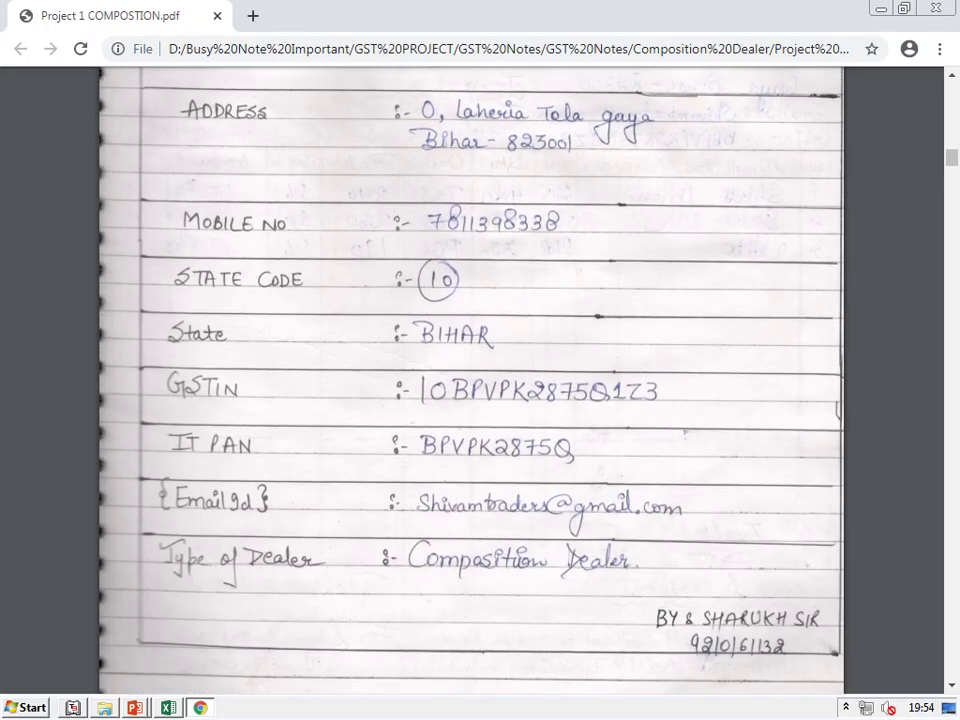
key(alt+Tab)
key(Return)
key(Return)
key(Return)
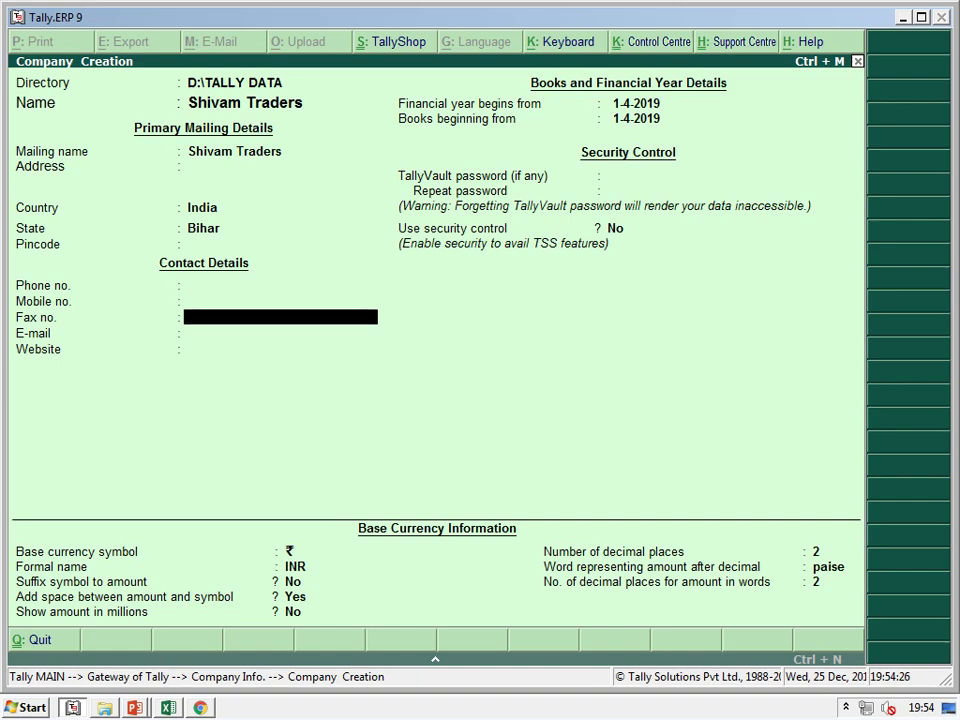
key(ctrl+a)
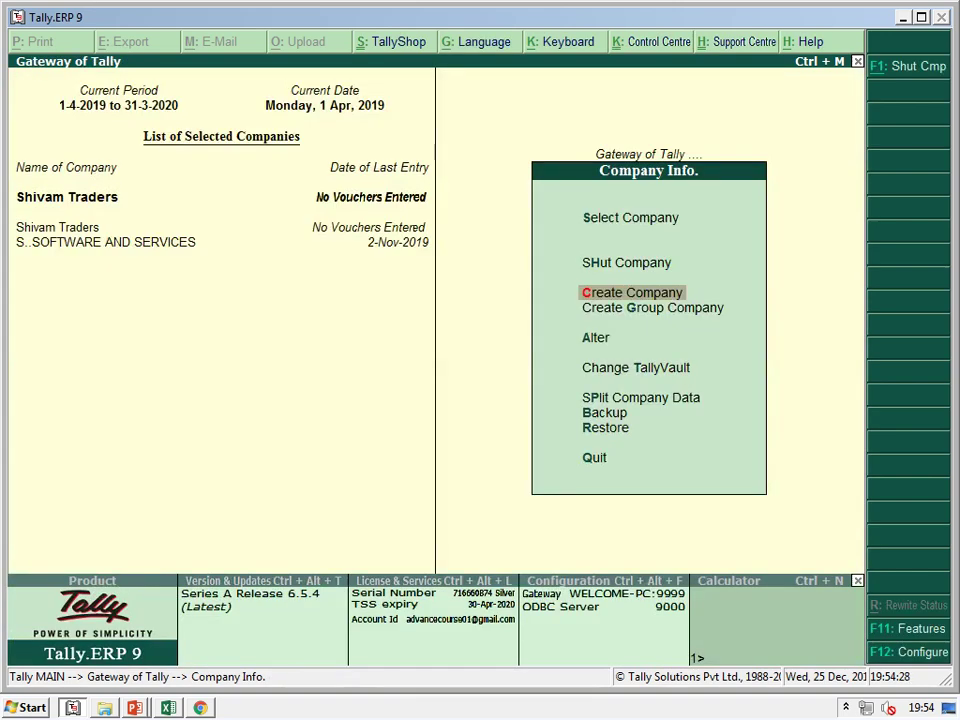
Through F11 Statutory & Taxation, set Enable GST to Yes for Shivam Traders and open its GST details
key(Escape)
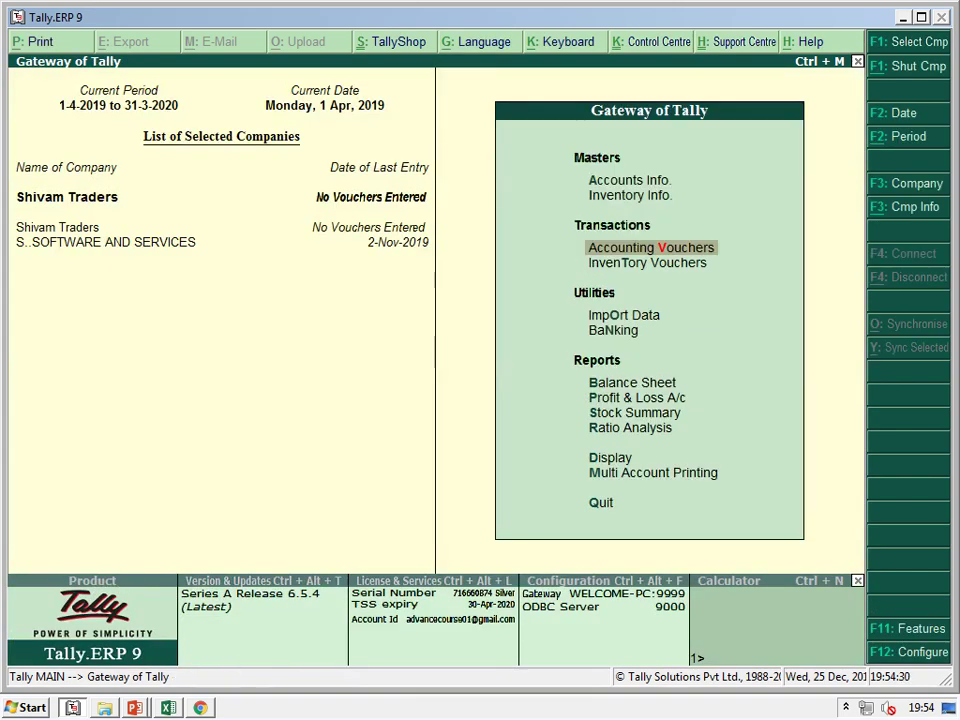
key(F11)
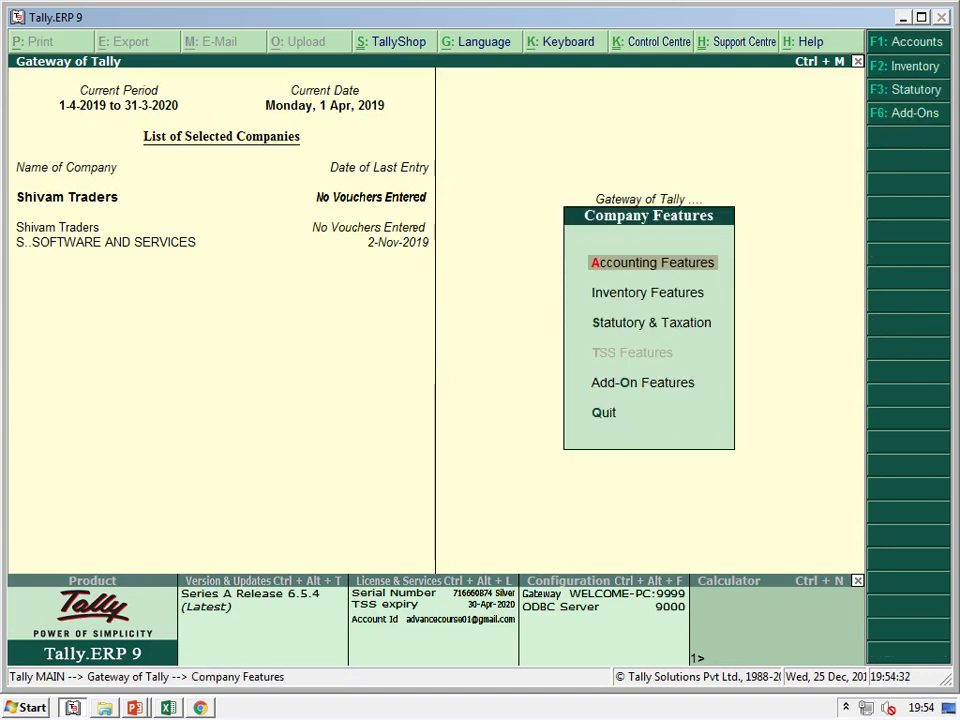
key(Down)
key(Down)
key(Return)
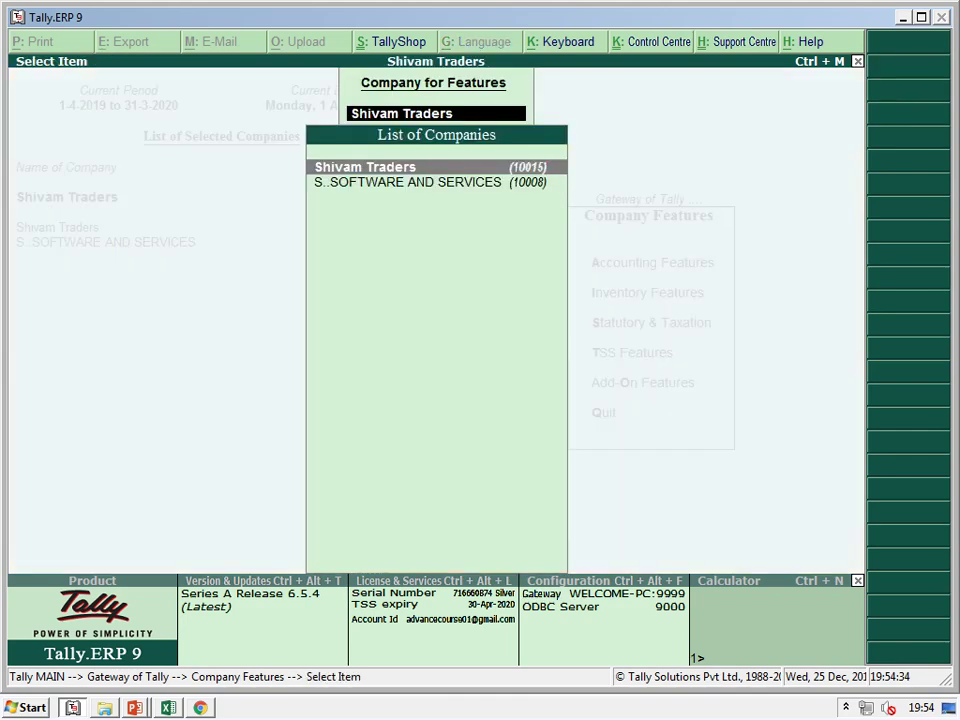
key(Return)
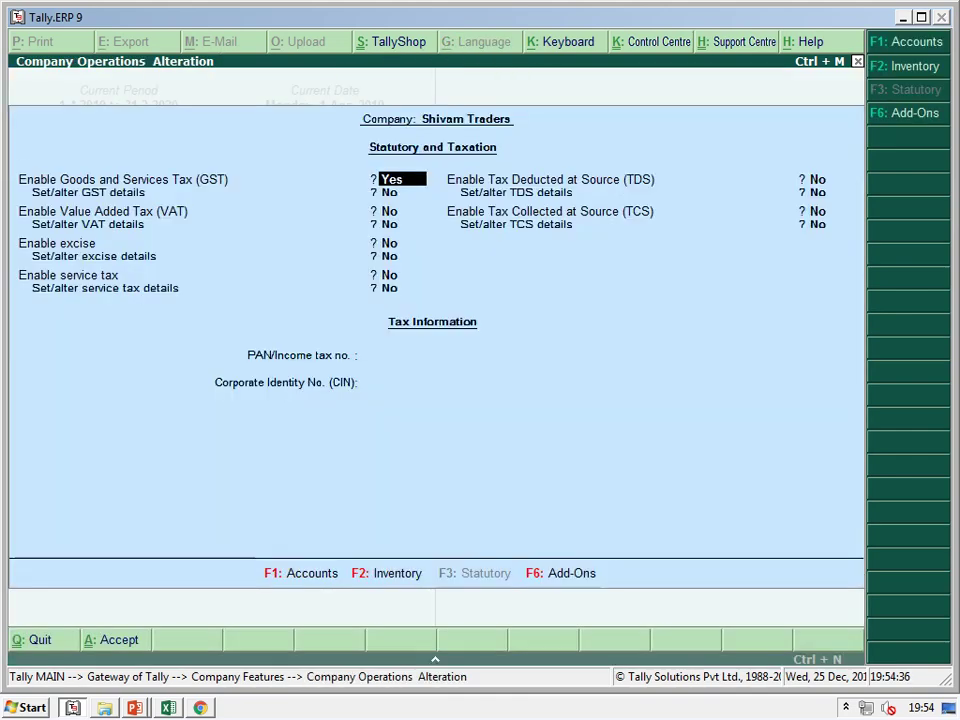
key(Return)
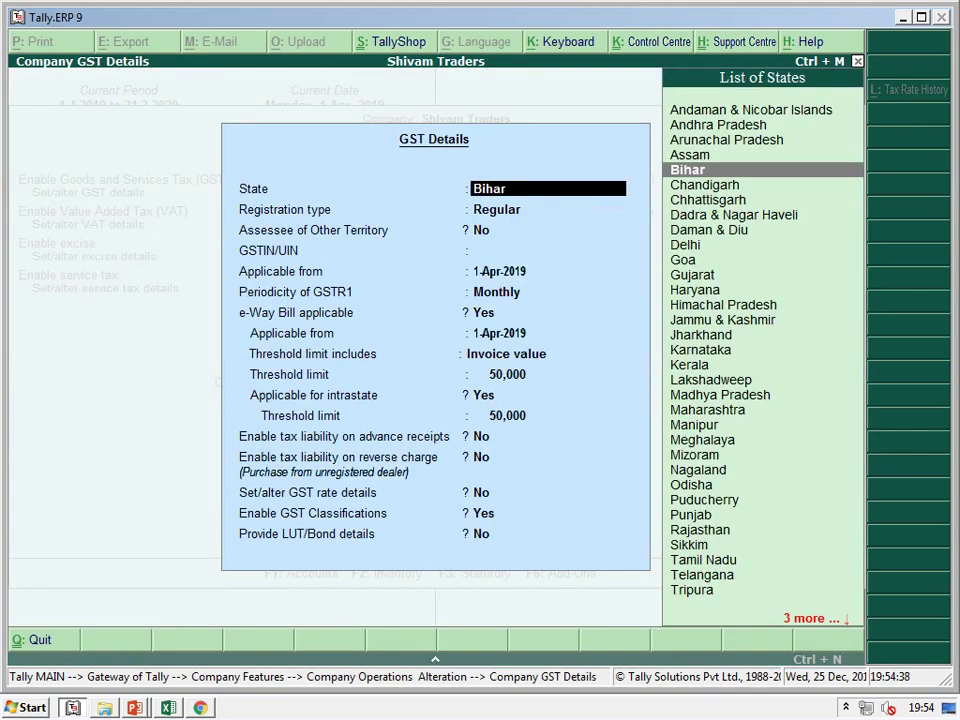
Keep state Bihar and set the GST registration type to Composition
key(Return)
key(Up)
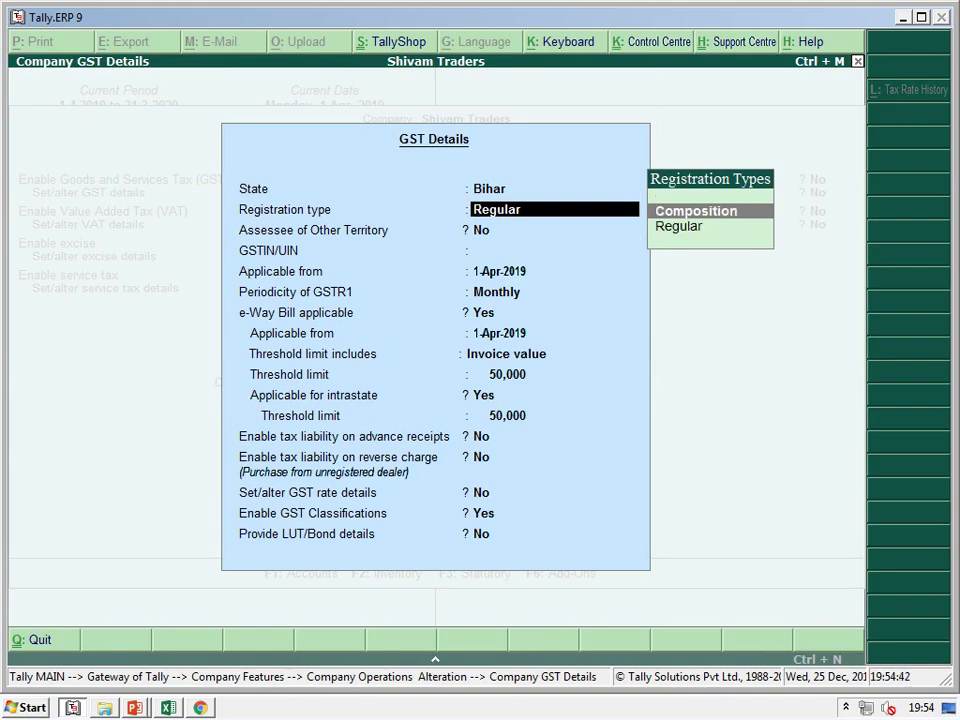
key(Return)
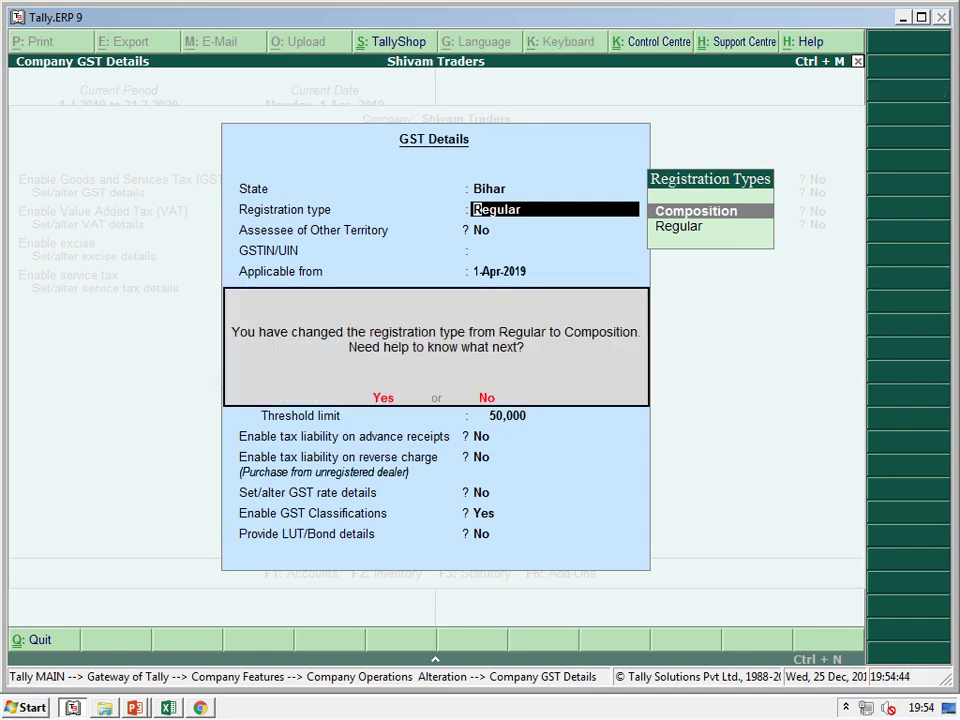
key(y)
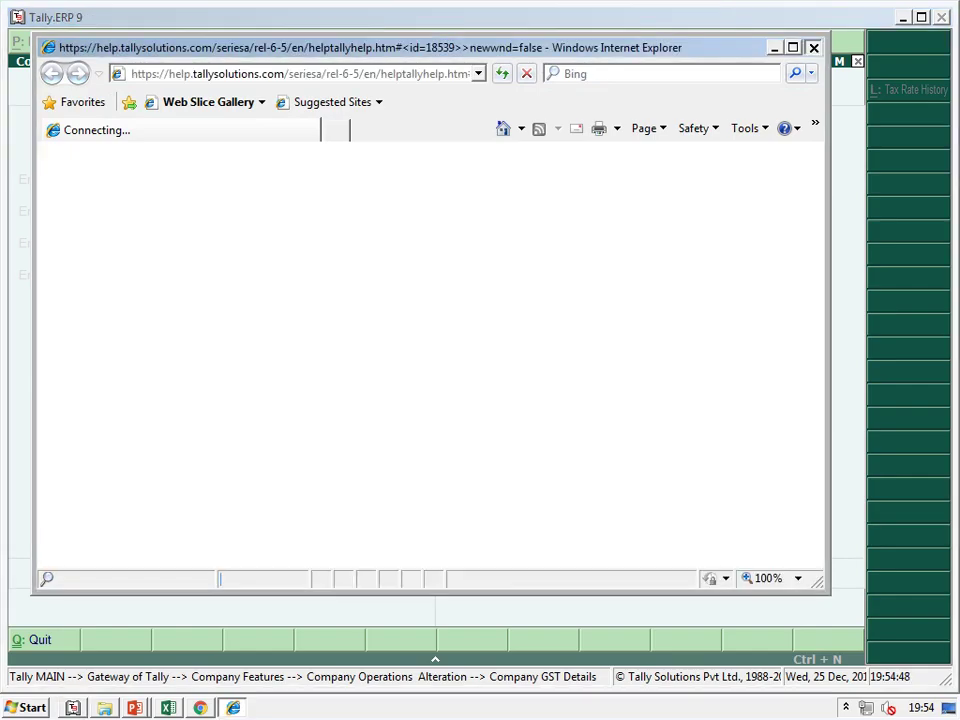
key(alt+F4)
Enter the company's GSTIN, reading it piece by piece from the PDF
key(alt+Tab)
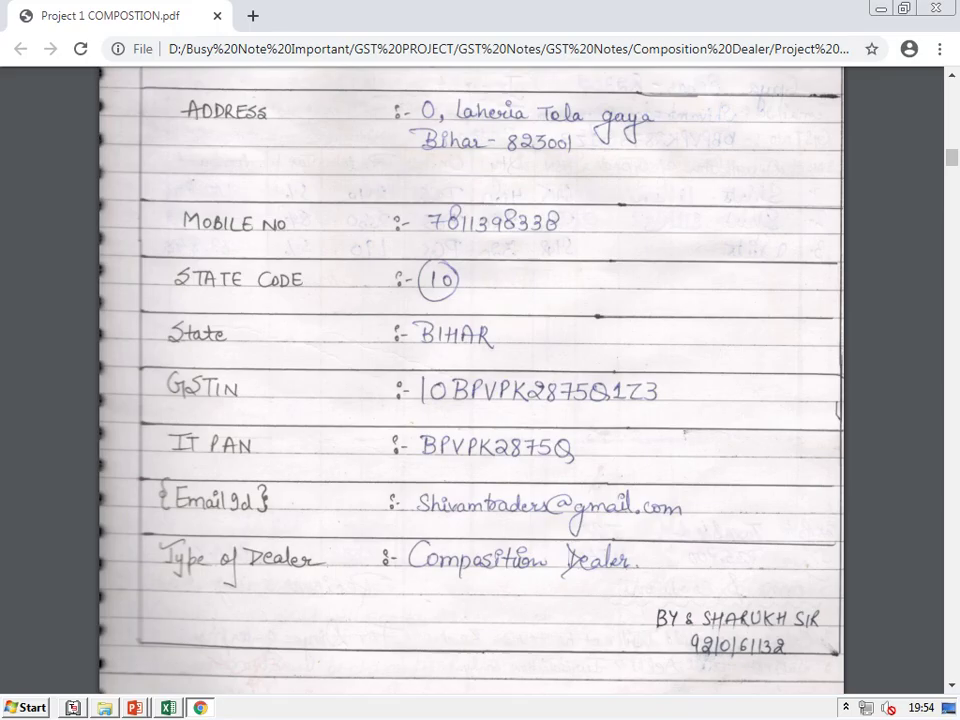
key(alt+Tab)
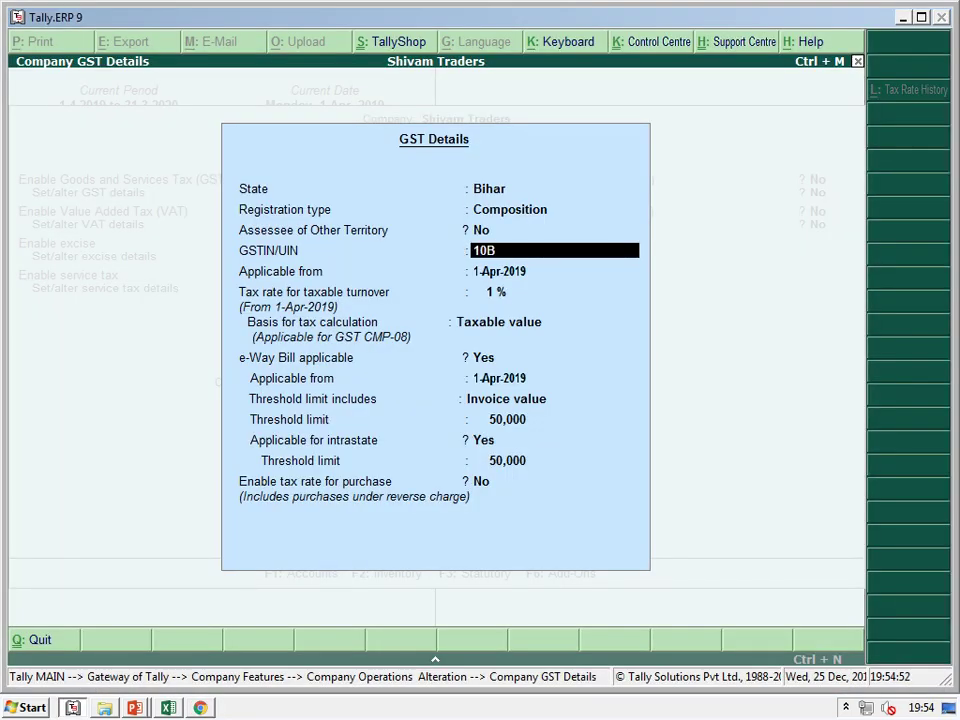
key(alt+Tab)
key(alt+Tab)
key(alt+Tab)
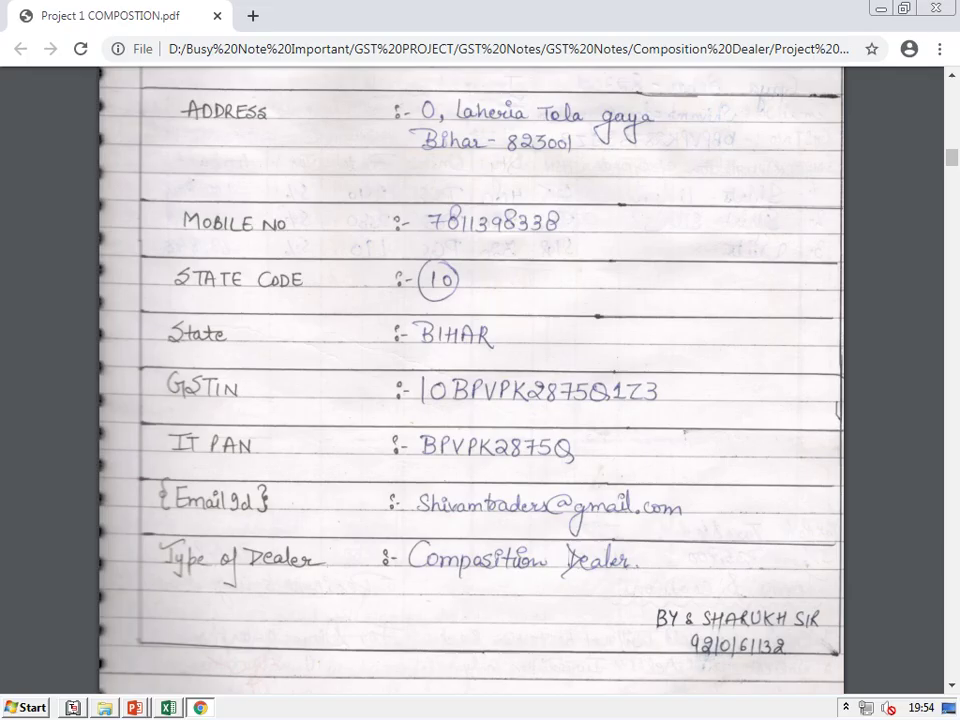
key(alt+Tab)
key(alt+Tab)
key(alt+Tab)
key(alt+Tab)
key(alt+Tab)
key(alt+Tab)
key(alt+Tab)
key(Return)
Set e-Way Bill applicability to No, accept the GST details and save the statutory settings
key(Return)
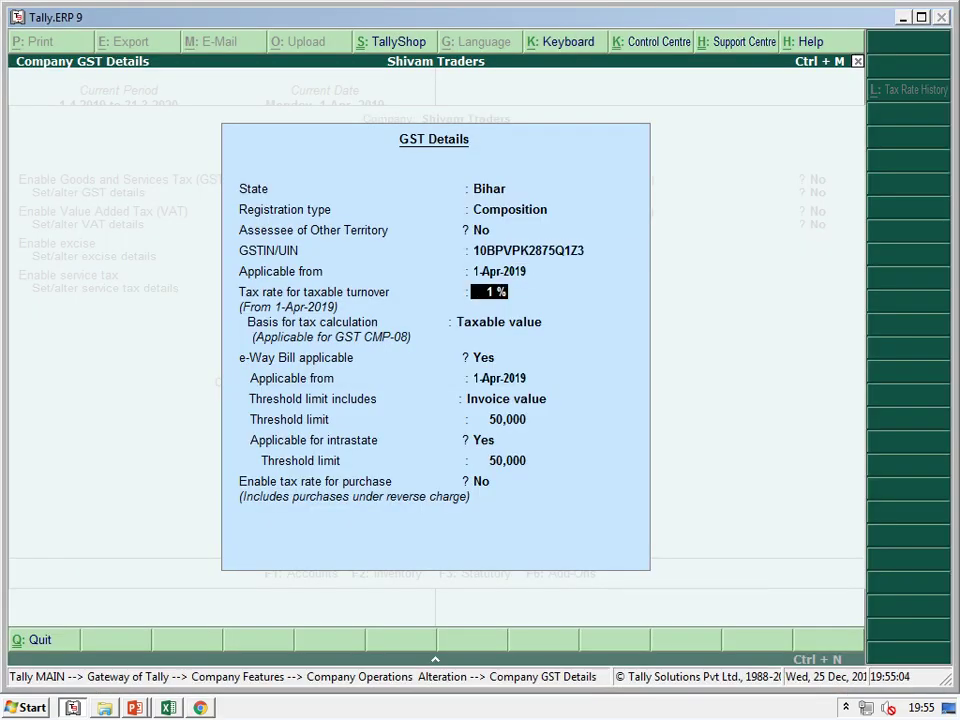
key(Return)
key(Return)
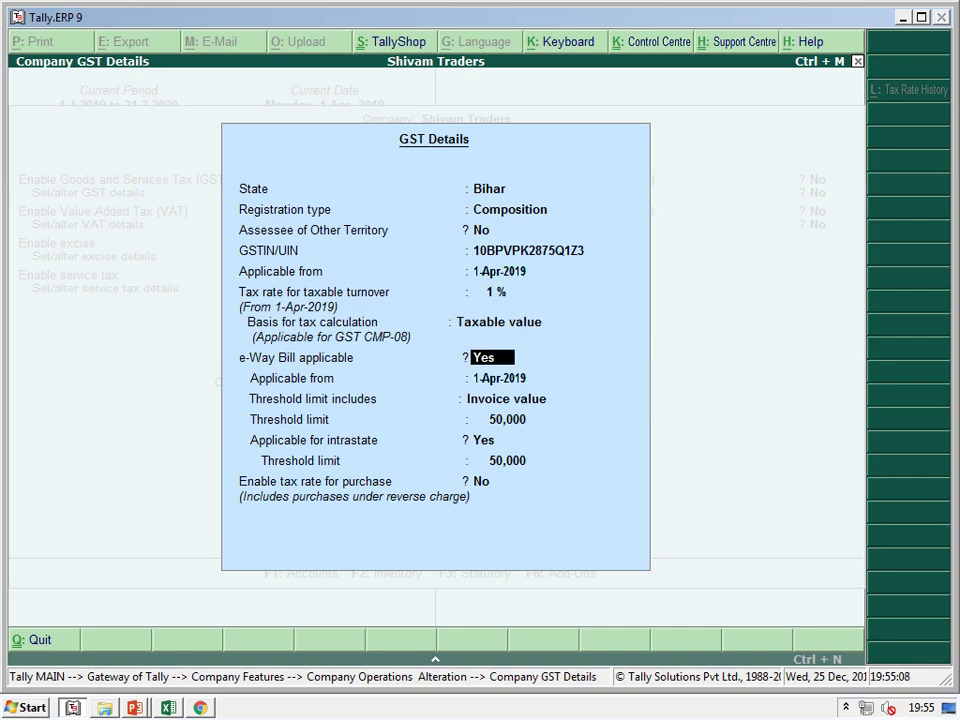
key(n)
key(Return)
key(Return)
key(y)
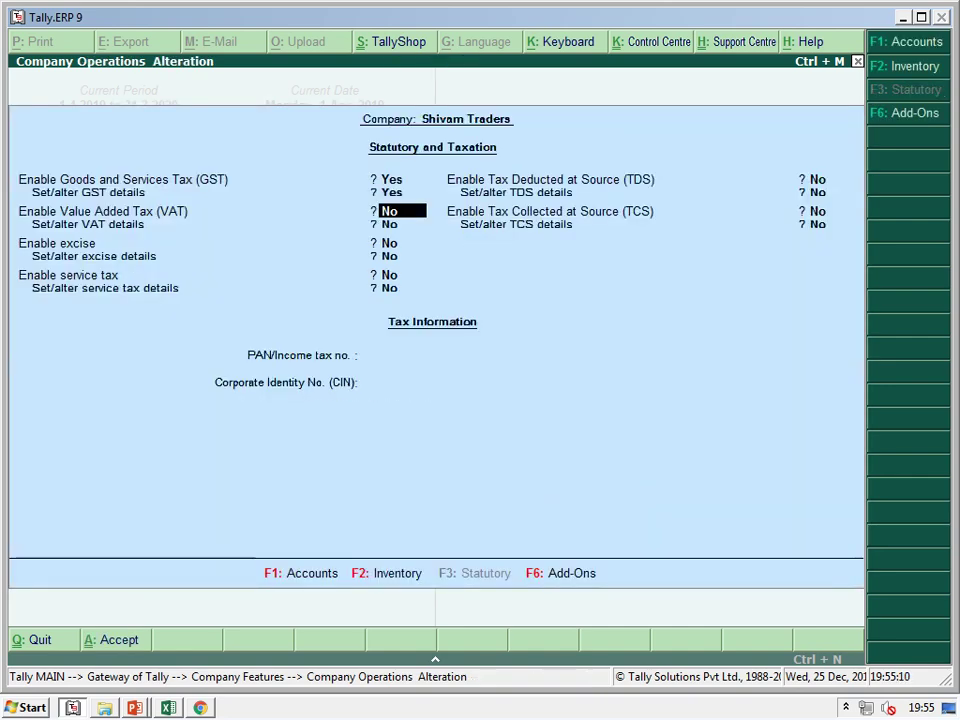
key(ctrl+a)
key(Return)
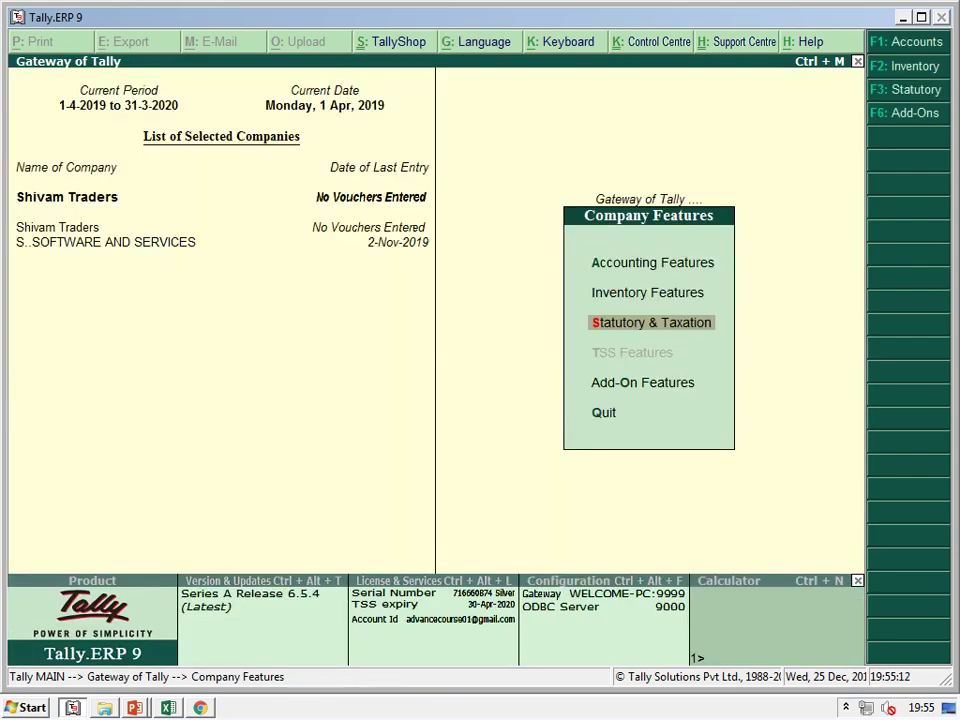
key(Escape)
Bring up the Divya Enterprises invoice in the project PDF in Chrome
key(alt+Tab)
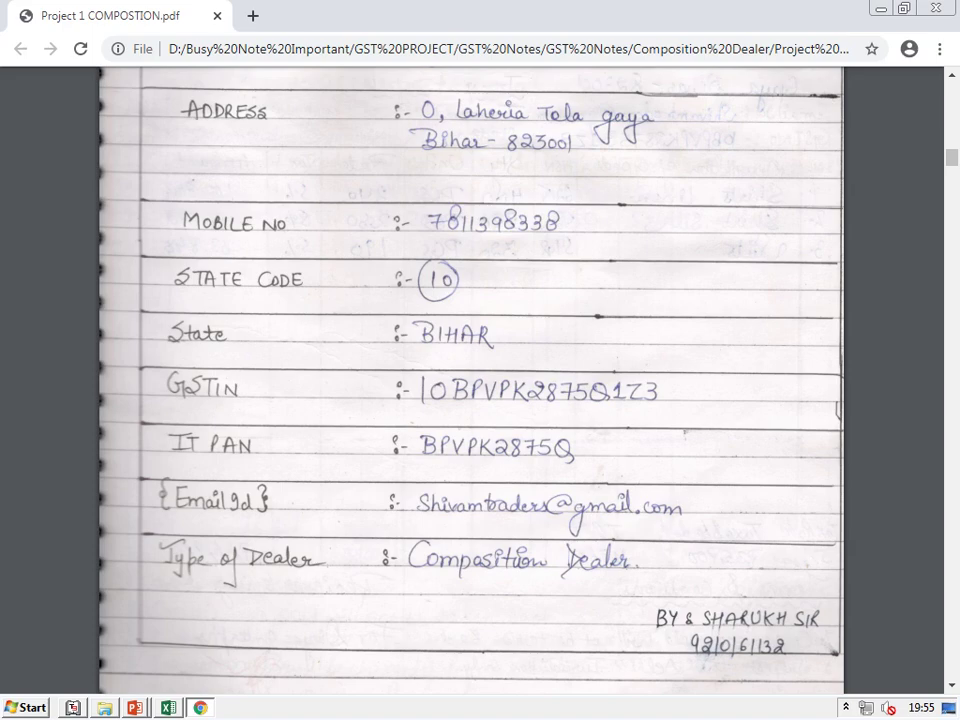
scroll(470, 380, down, 8)
scroll(470, 380, up, 3)
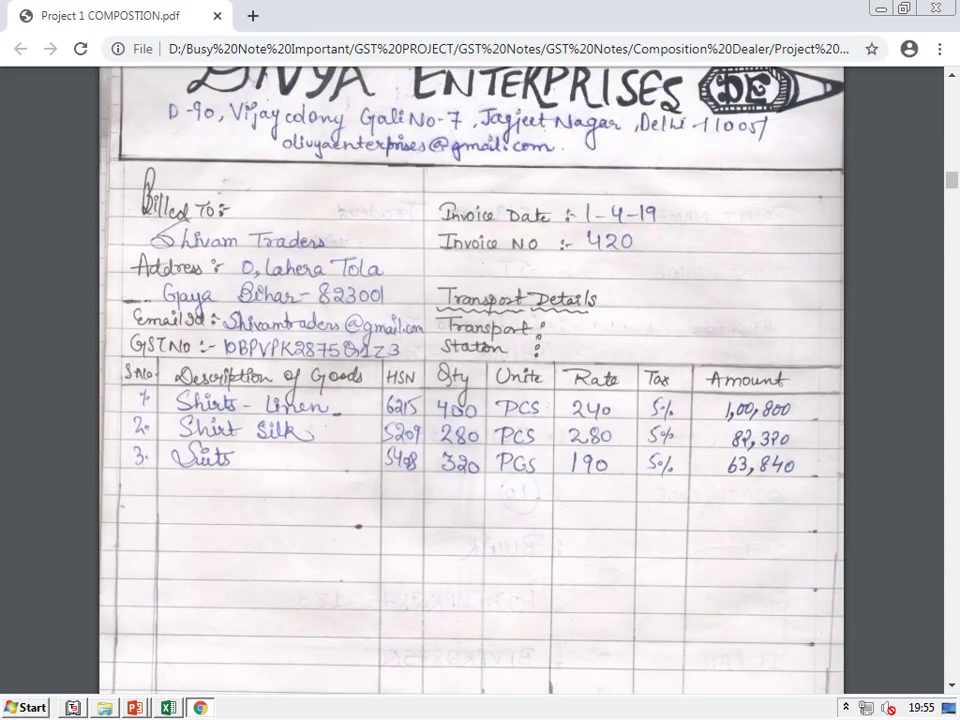